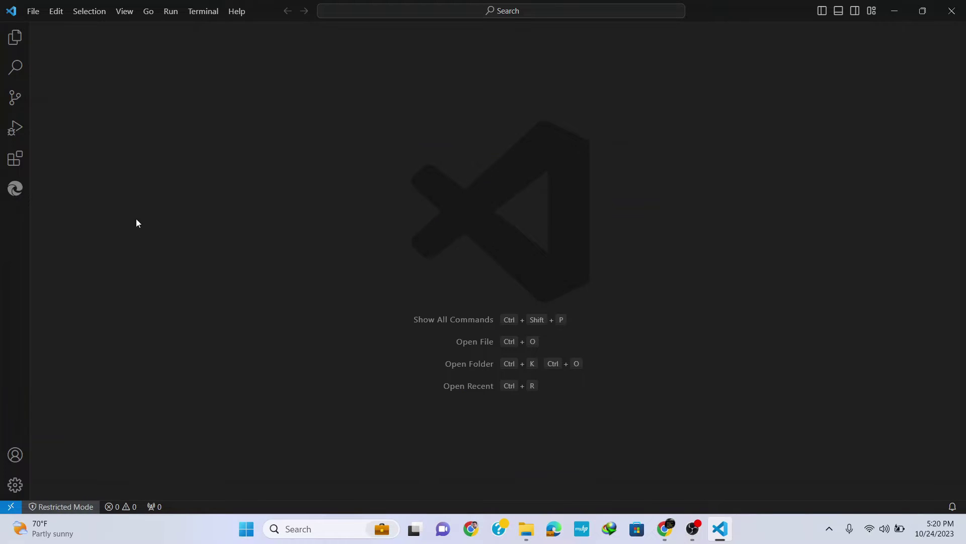
# Open the Extensions sidebar from the activity bar.
pyautogui.click(15, 159)
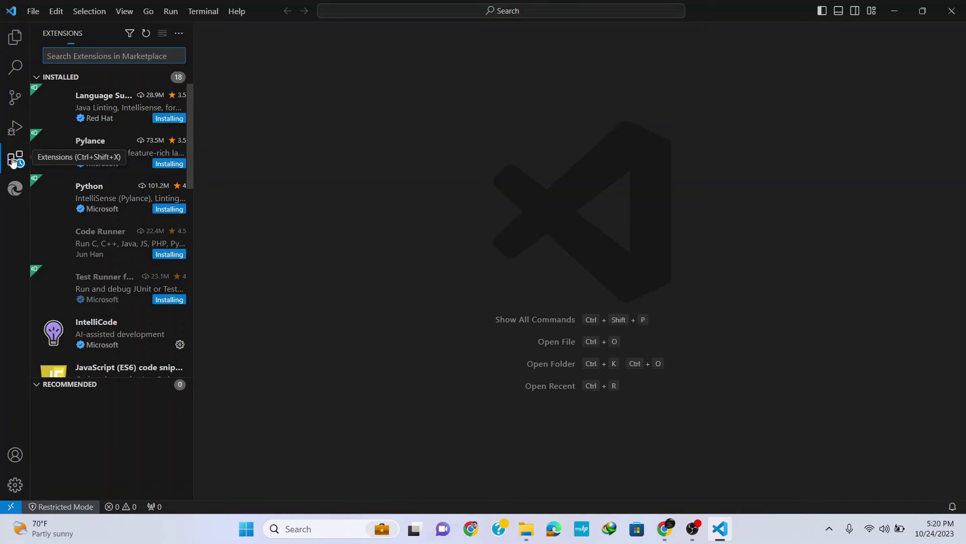
# Search the marketplace for "metals" and install Scala (Metals) from its details page.
pyautogui.click(68, 55)
pyautogui.write('meta')
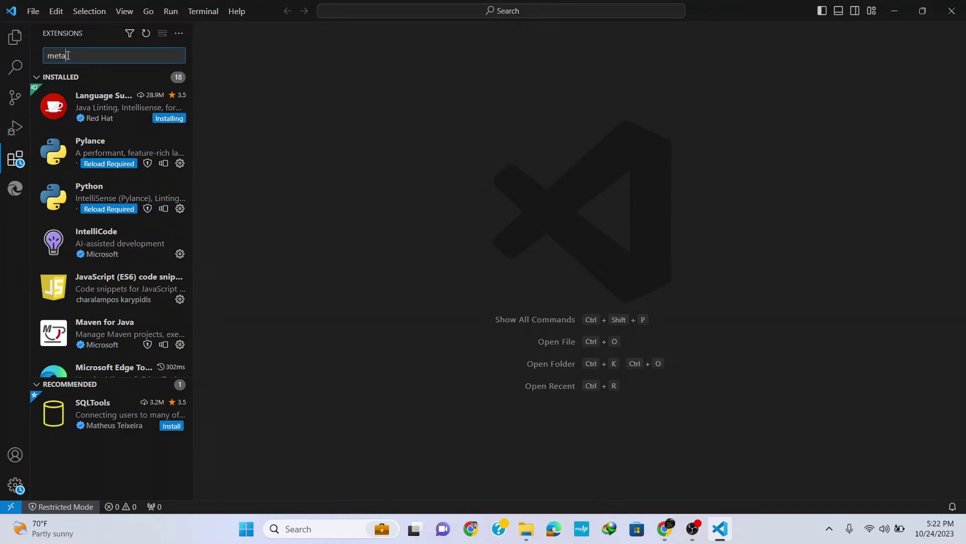
pyautogui.write('ls')
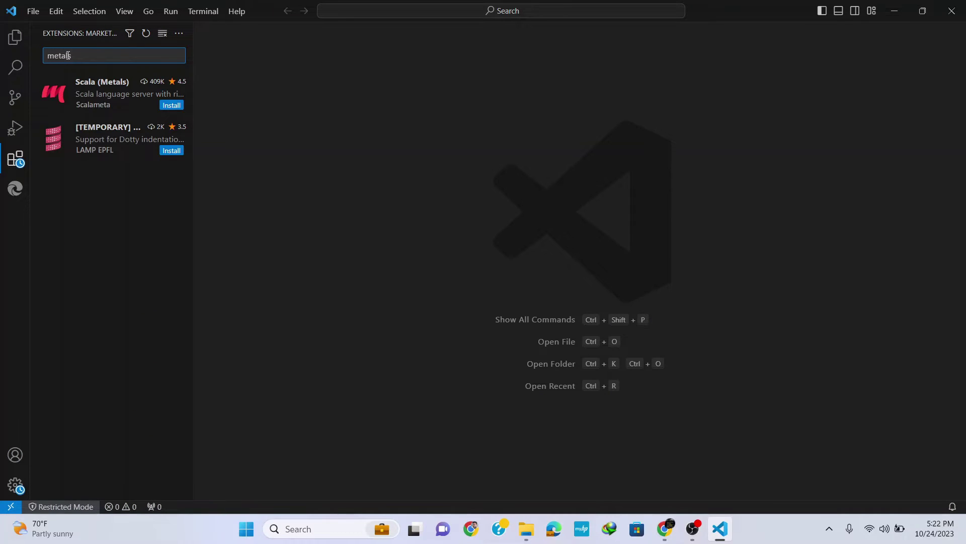
pyautogui.click(125, 91)
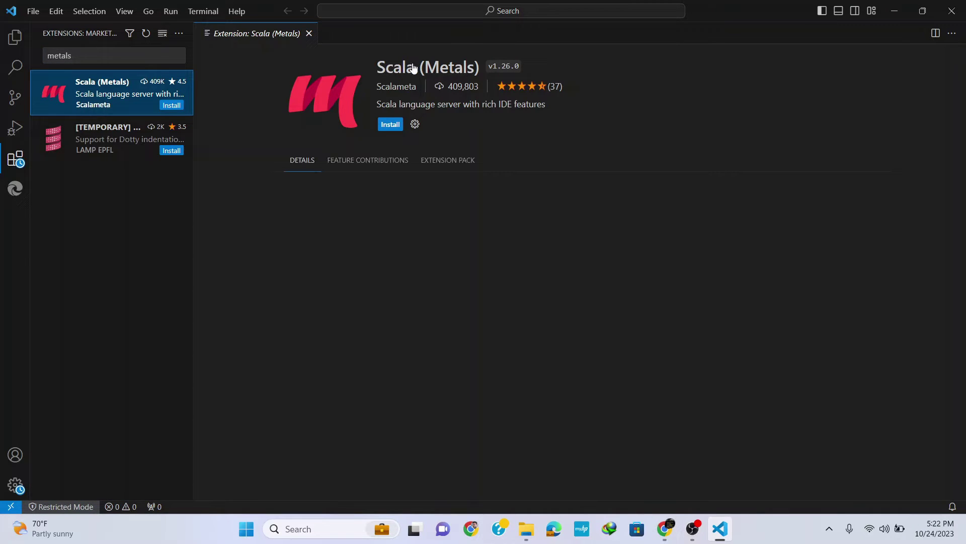
pyautogui.click(390, 124)
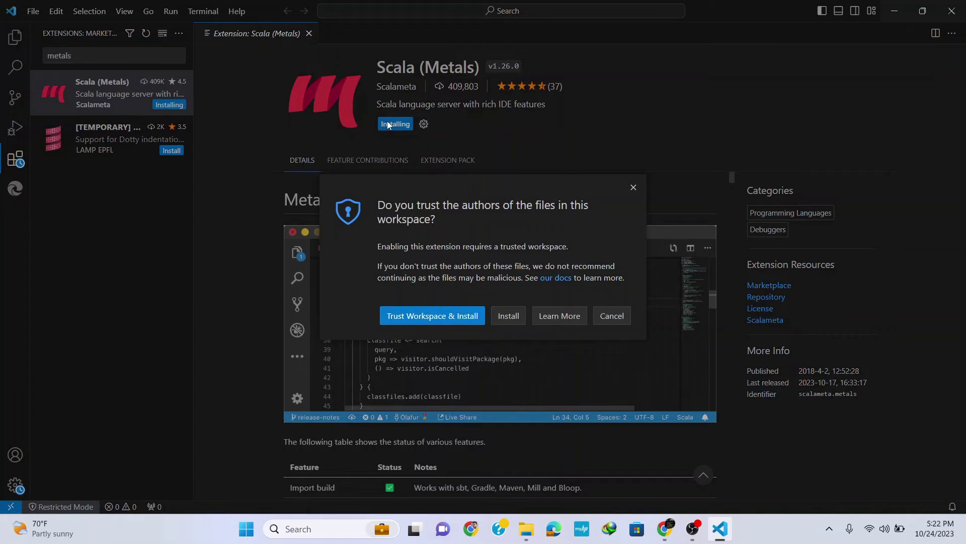
# Choose "Trust Workspace & Install" so the Scala (Metals) installation continues.
pyautogui.click(442, 315)
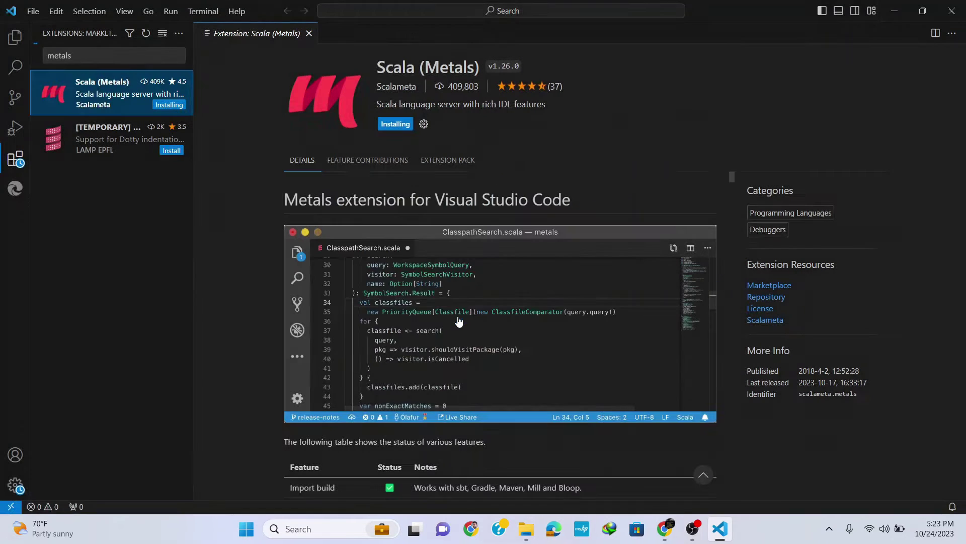